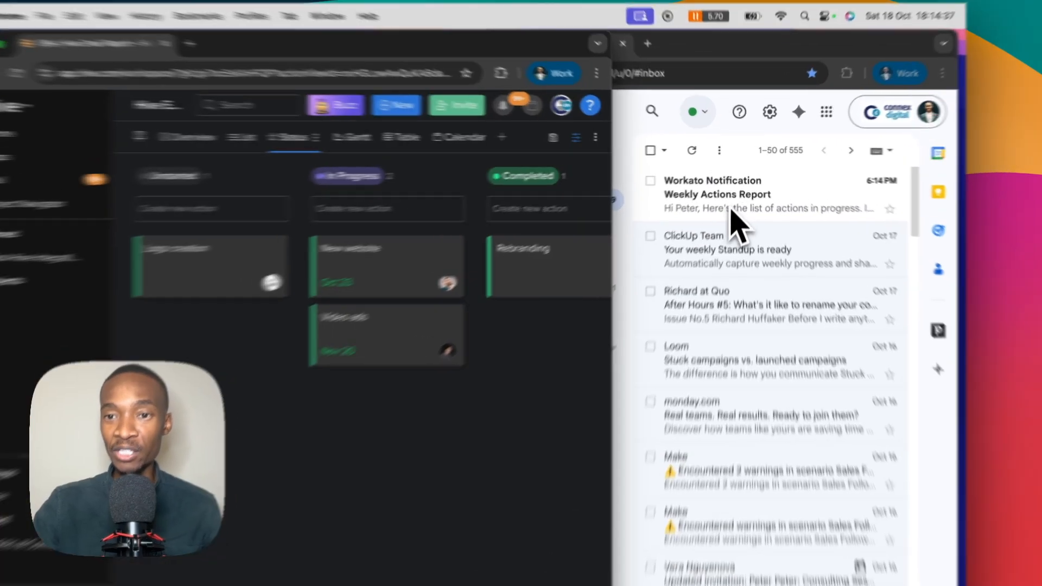
Open the Weekly Actions Report email from Workato Notification and widen the Gmail window to view its table
click(716, 194)
click(723, 199)
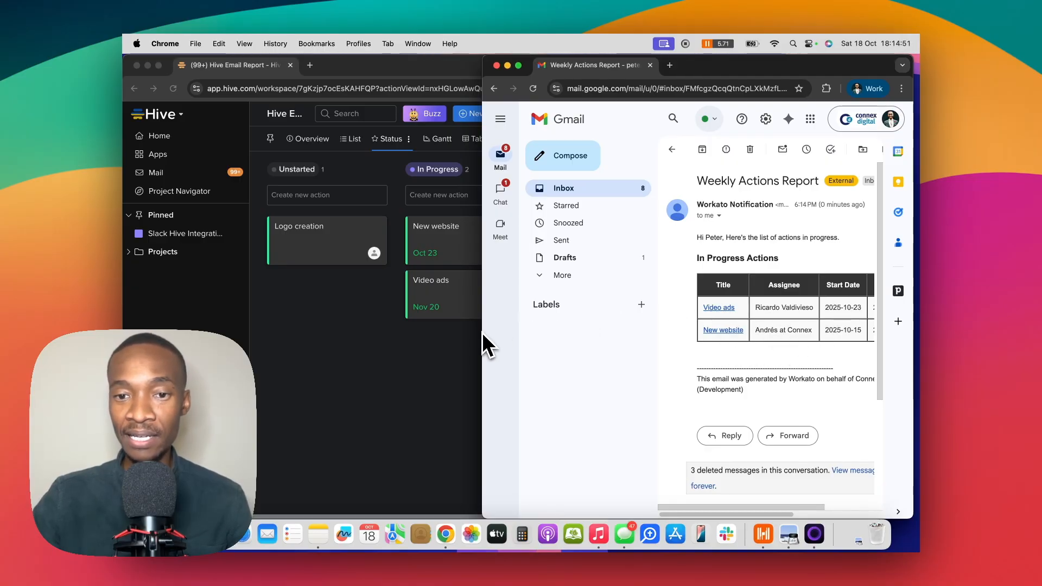
drag(486, 342, 421, 343)
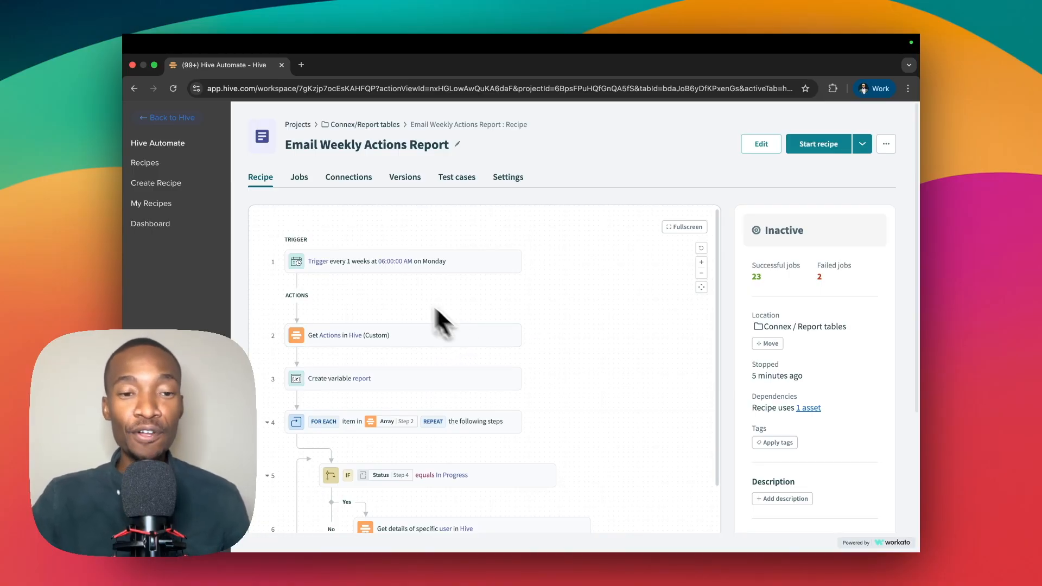
Examine the scheduler trigger's time unit, interval, days of the week and trigger time, closing its details when done
click(379, 264)
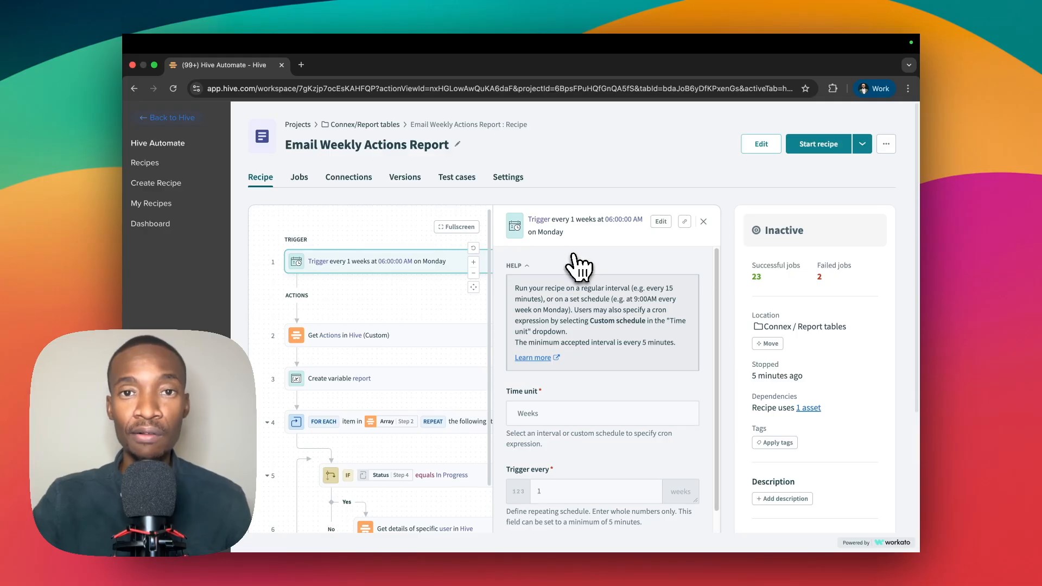
scroll(580, 265, down, 3)
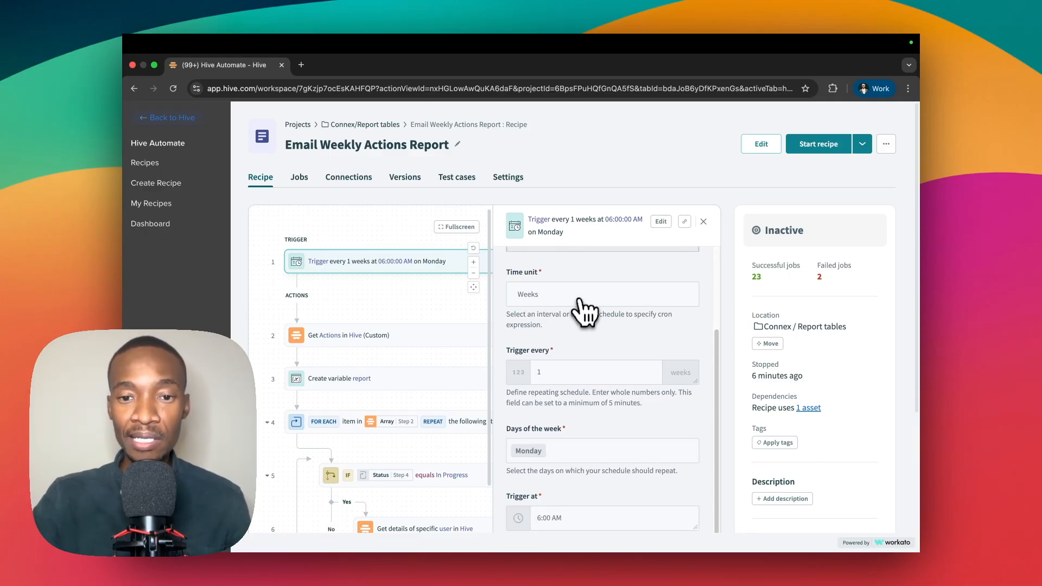
scroll(567, 320, down, 1)
scroll(567, 320, down, 3)
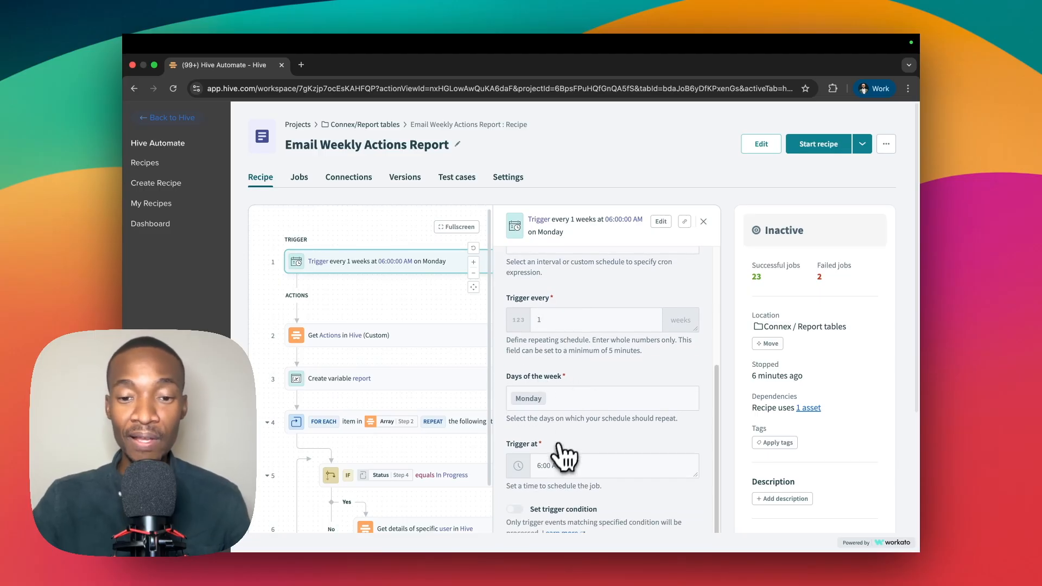
scroll(559, 466, up, 6)
scroll(564, 434, down, 4)
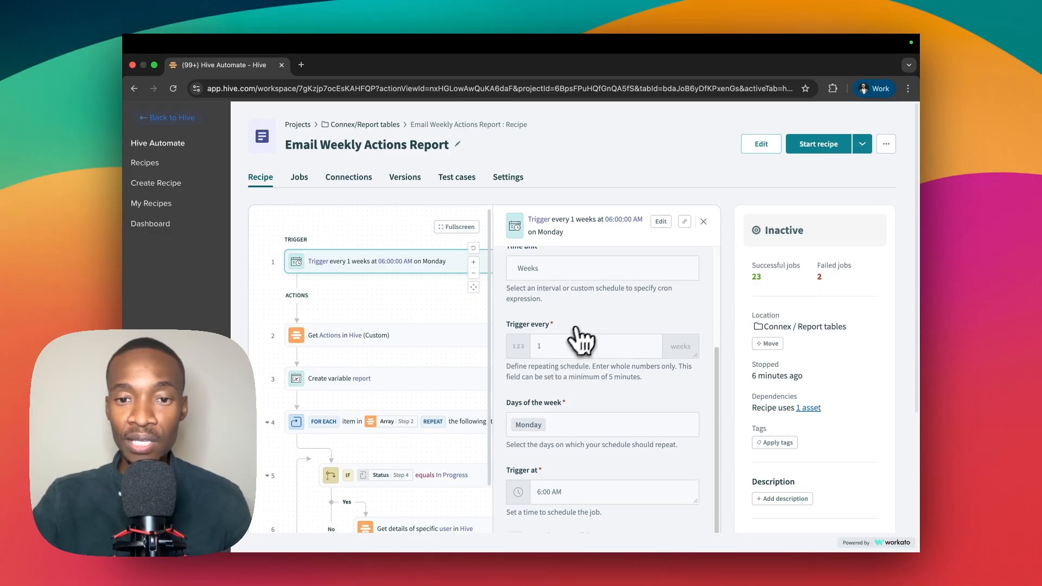
scroll(585, 347, down, 1)
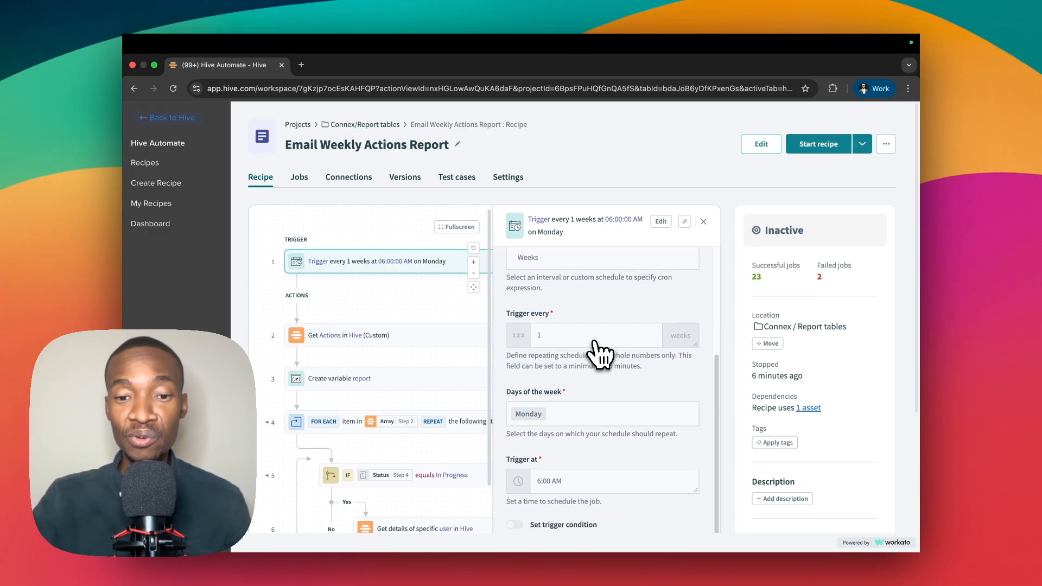
scroll(596, 353, down, 2)
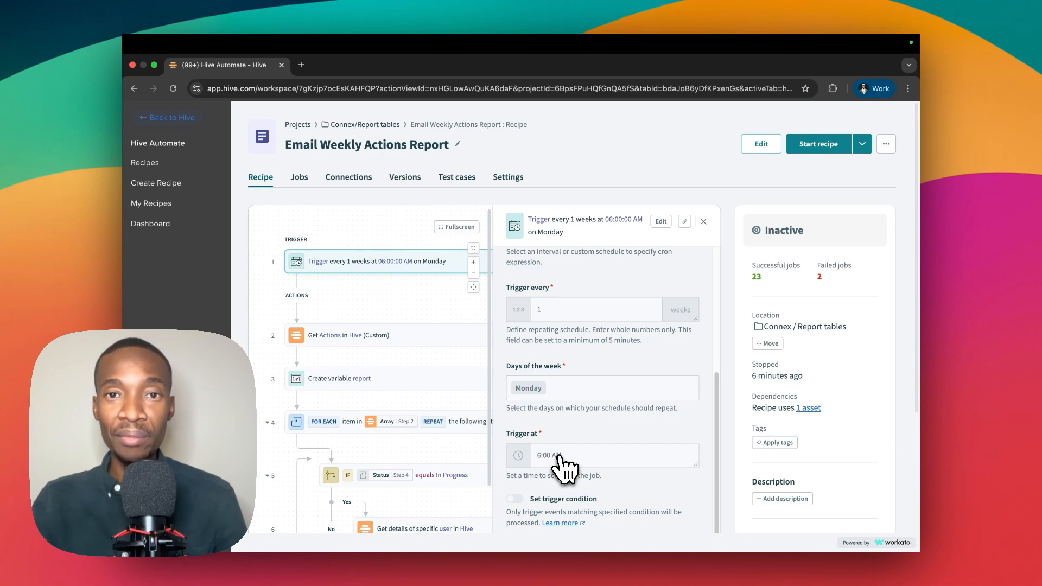
click(704, 222)
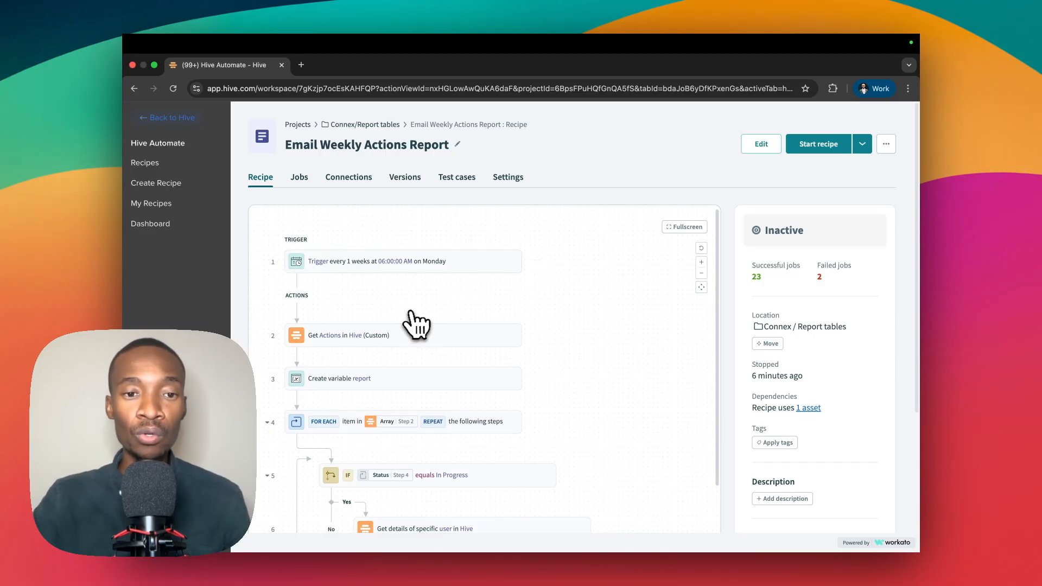
Examine the custom Get Actions step's name, method, path, response type and projectId request parameter
click(402, 353)
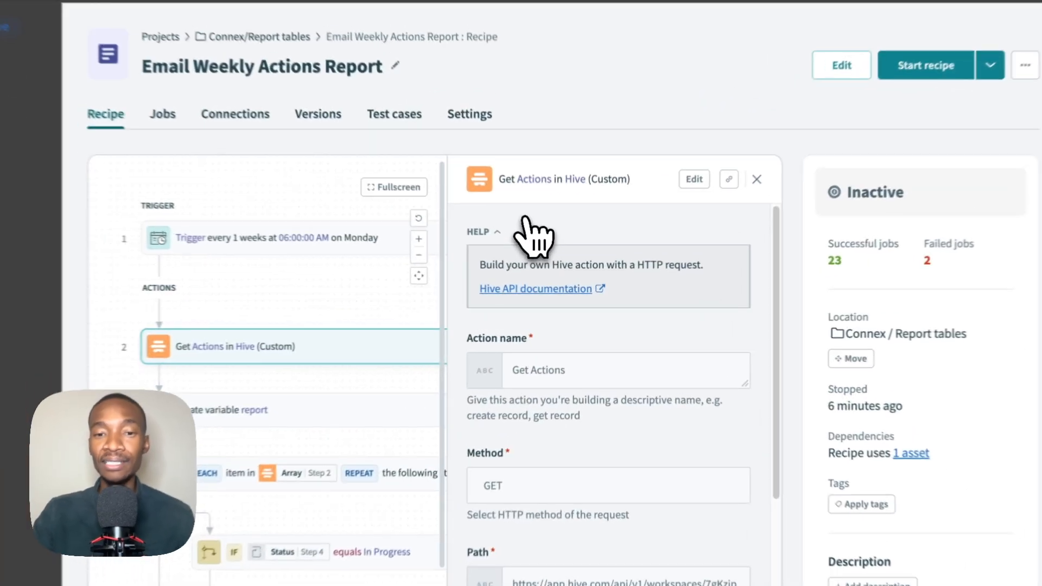
scroll(594, 217, down, 1)
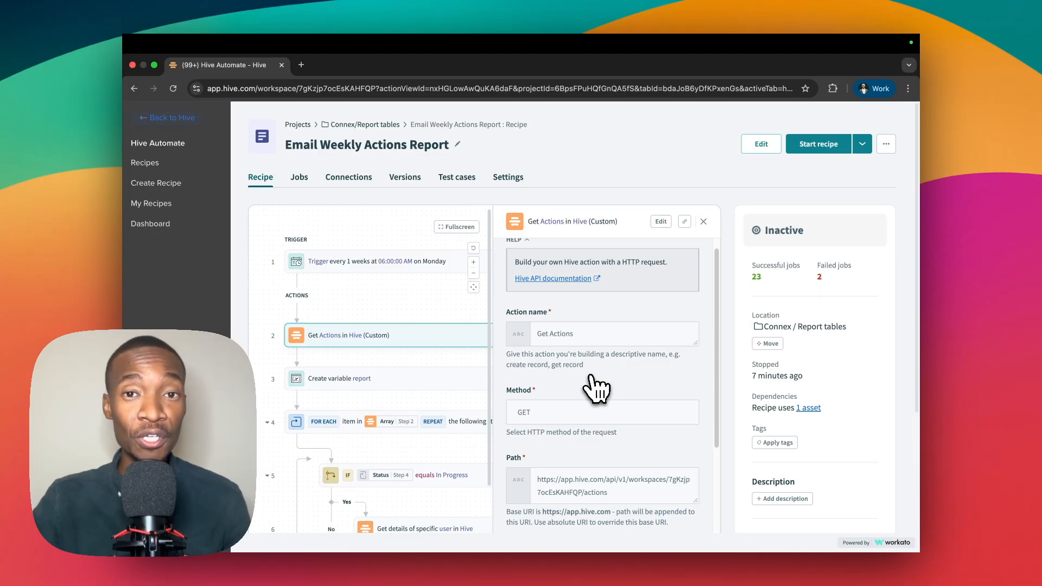
scroll(595, 387, down, 1)
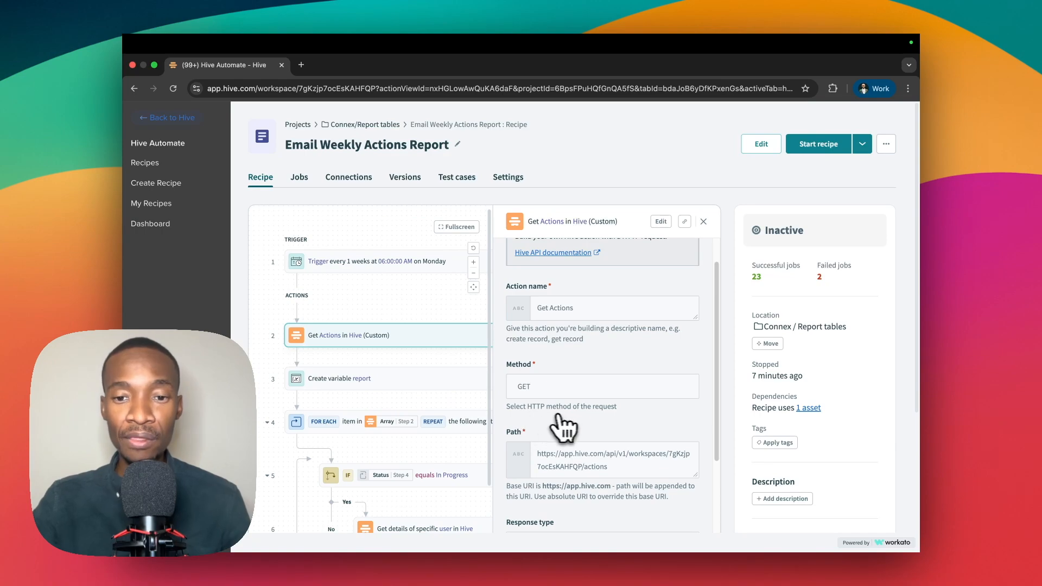
scroll(617, 426, down, 5)
scroll(588, 384, up, 2)
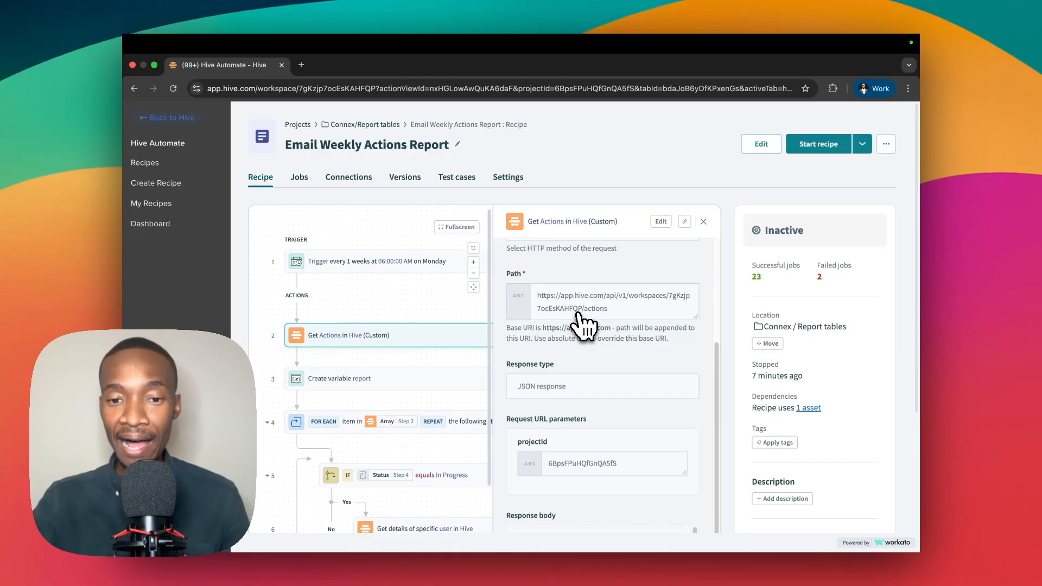
scroll(583, 336, down, 2)
scroll(581, 350, down, 1)
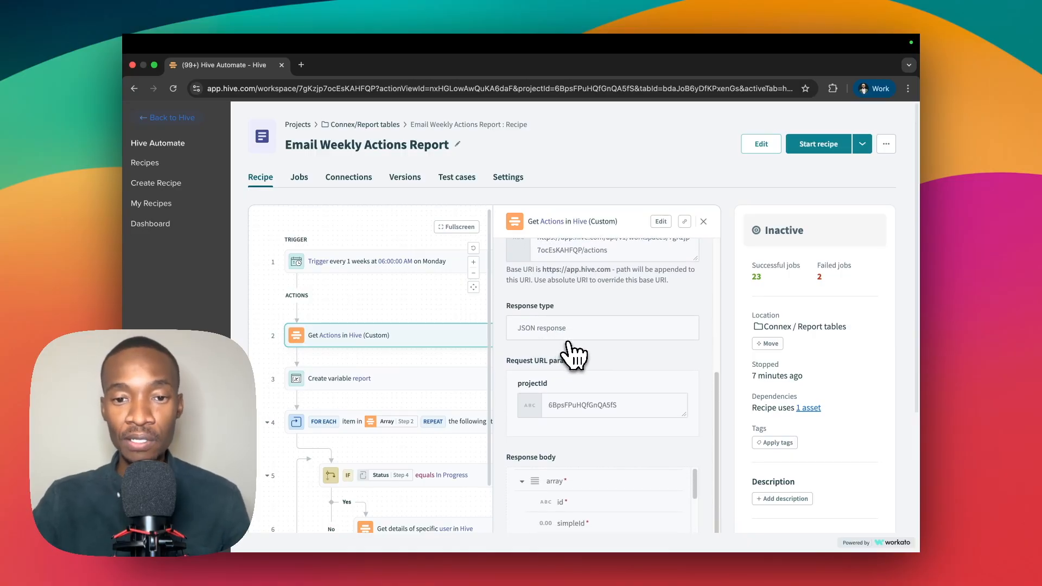
scroll(578, 355, down, 1)
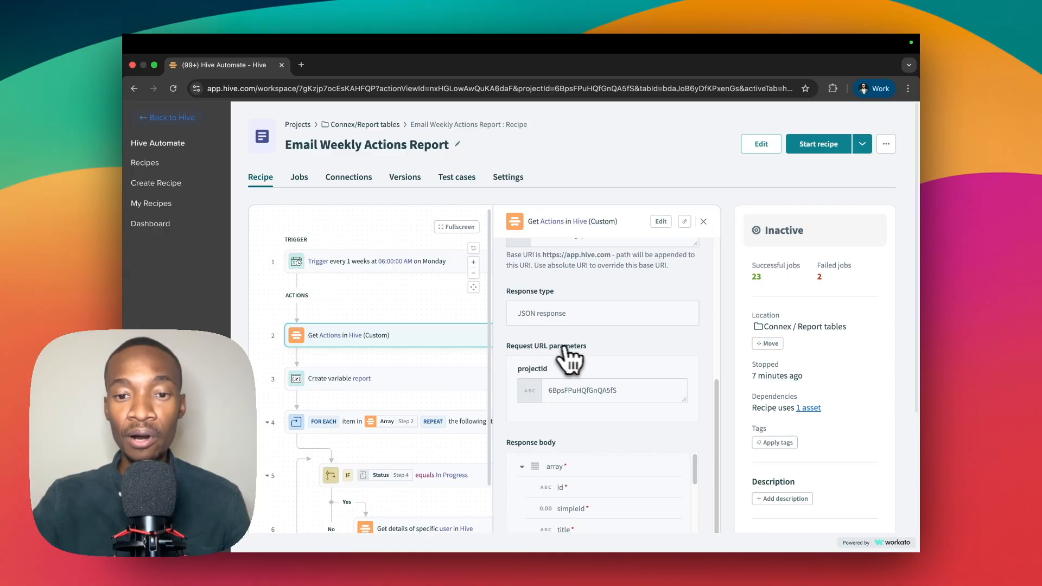
scroll(567, 364, down, 1)
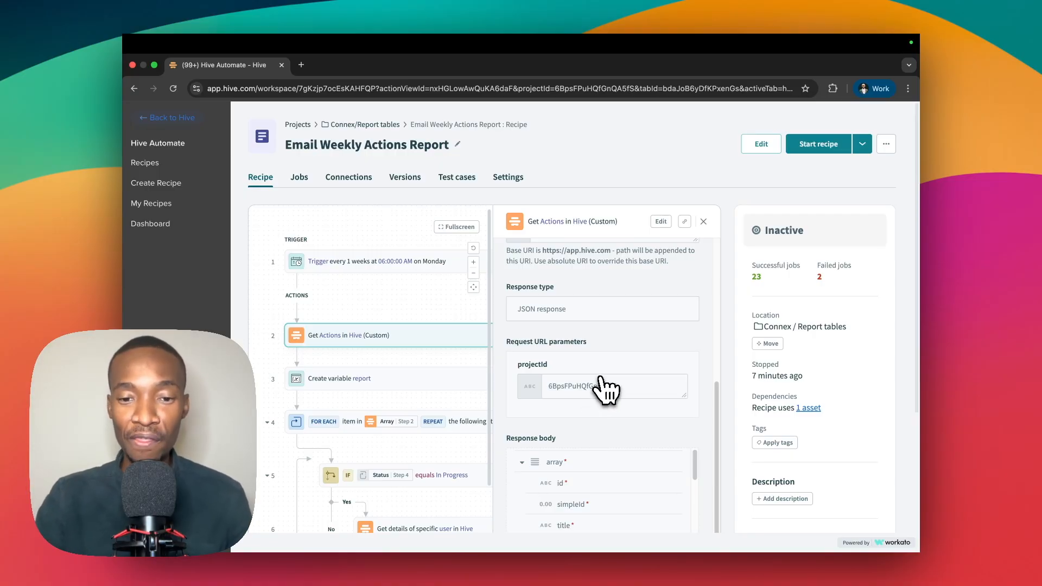
Look through the response body fields of the Get Actions step and close its details
scroll(605, 388, down, 4)
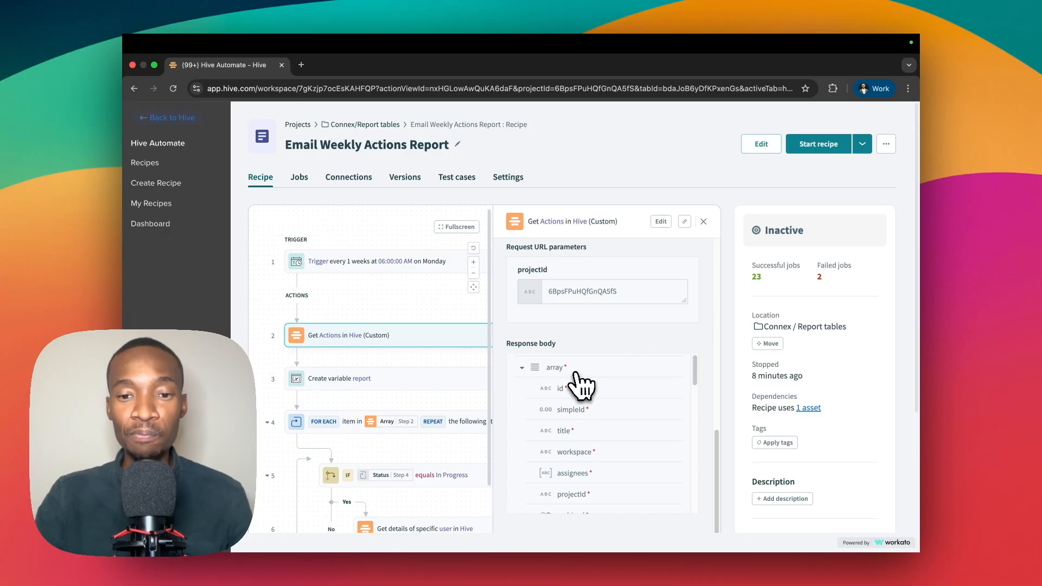
scroll(582, 386, down, 2)
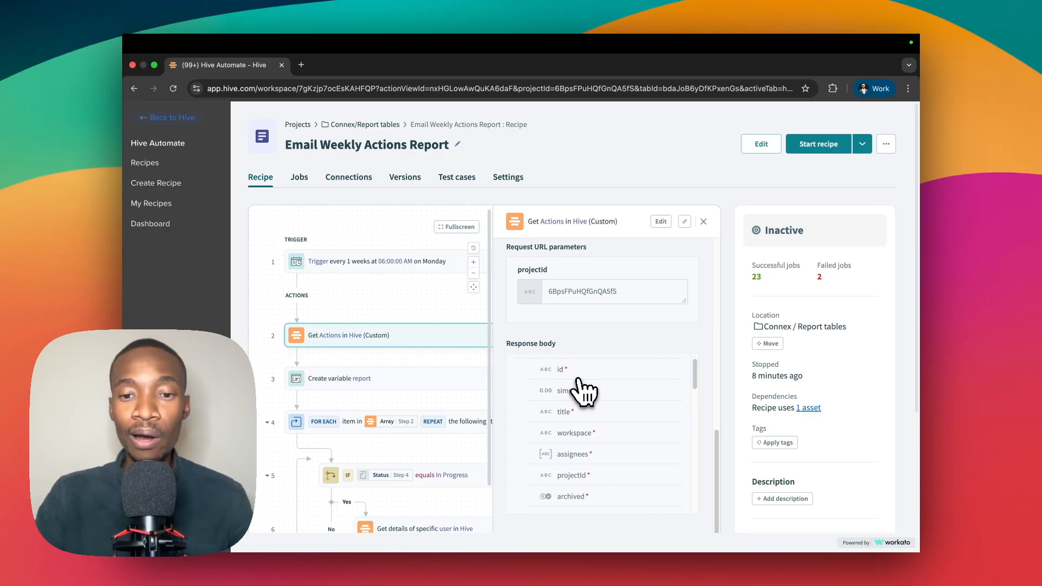
scroll(583, 388, down, 5)
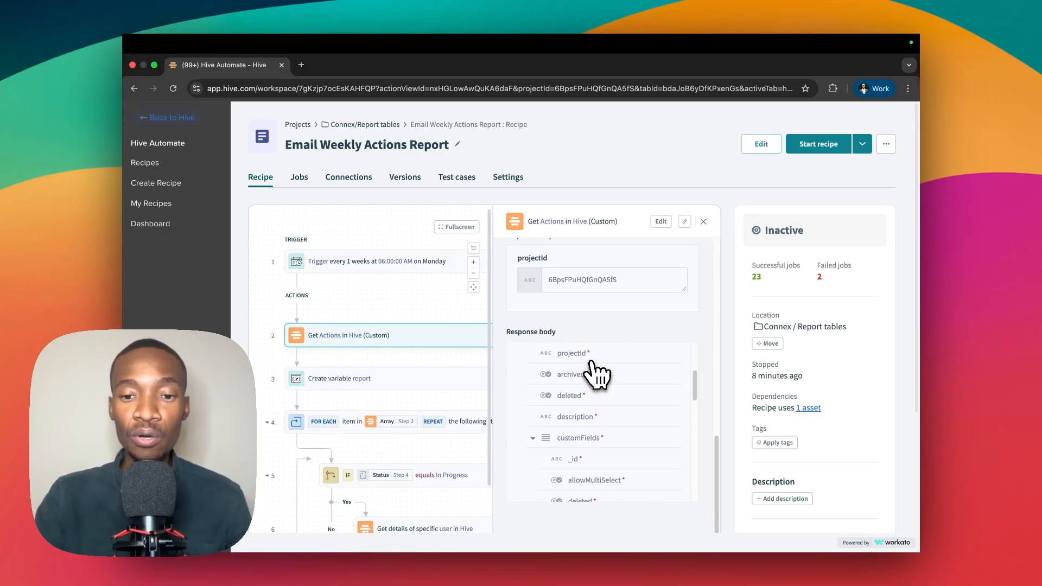
scroll(597, 374, down, 10)
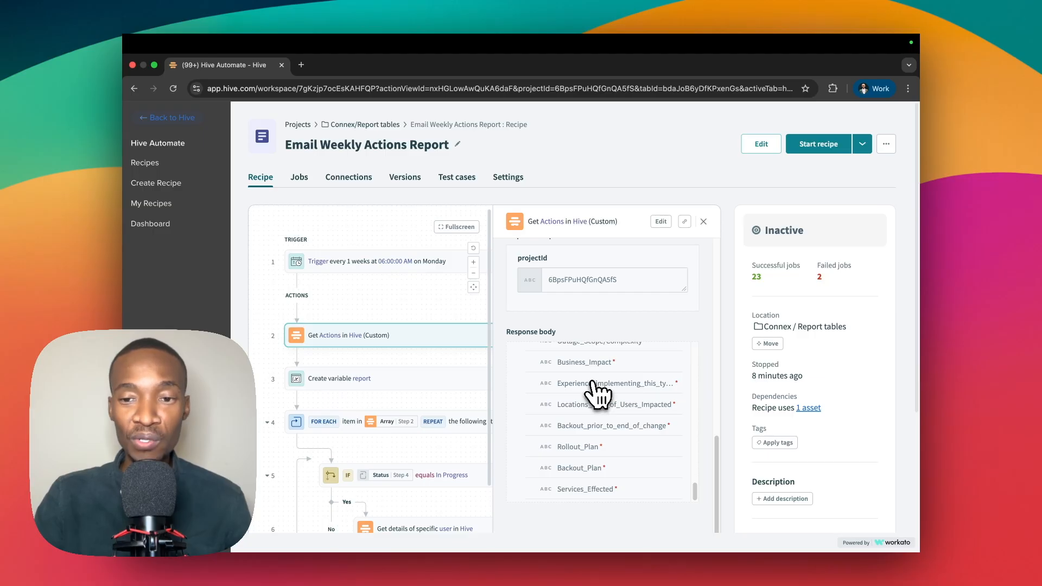
scroll(597, 388, up, 15)
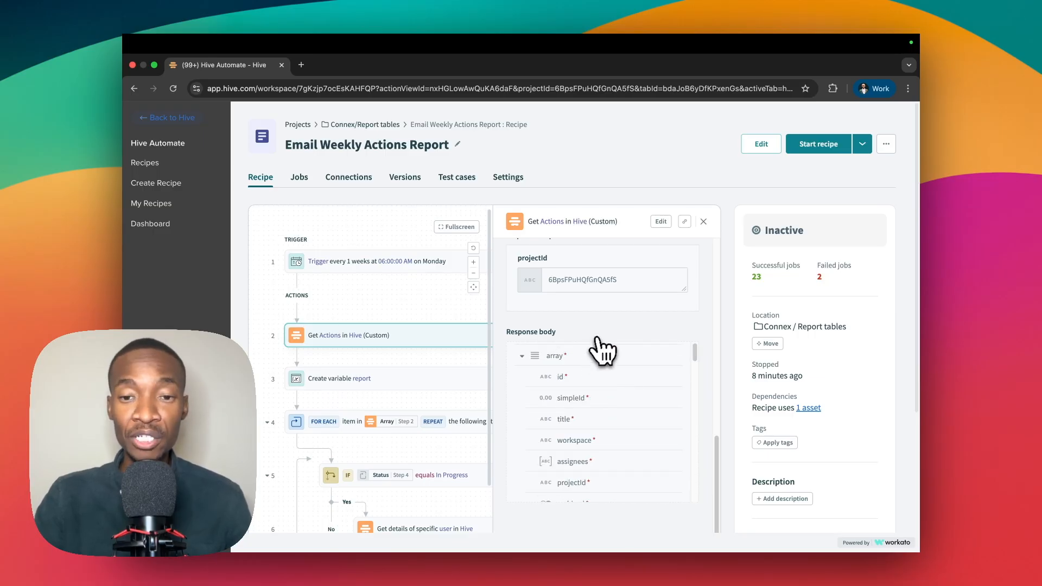
click(703, 221)
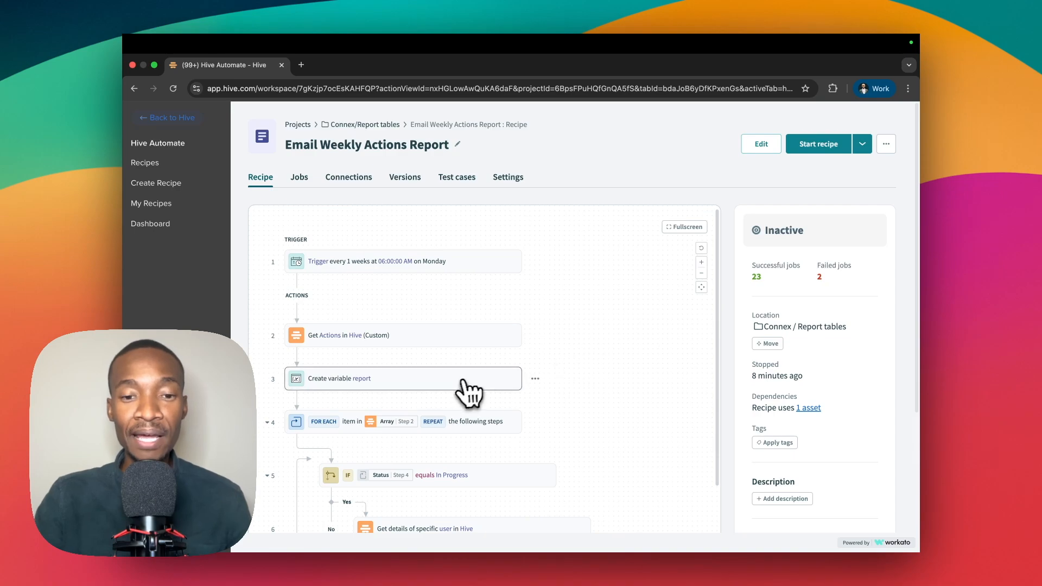
Examine the report variable's HTML table template and the FOR EACH loop's input list and repeat mode
click(402, 389)
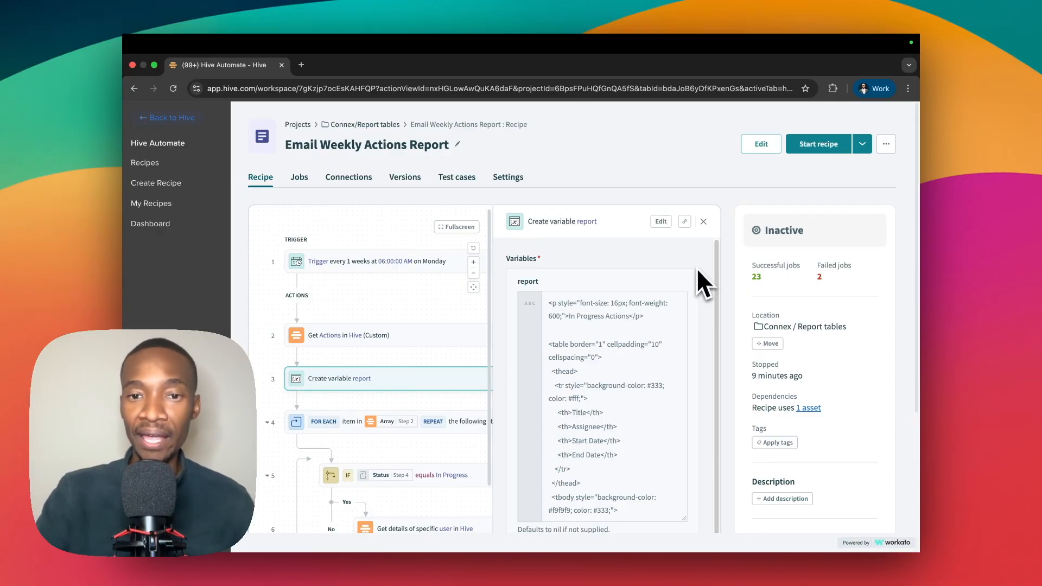
click(703, 221)
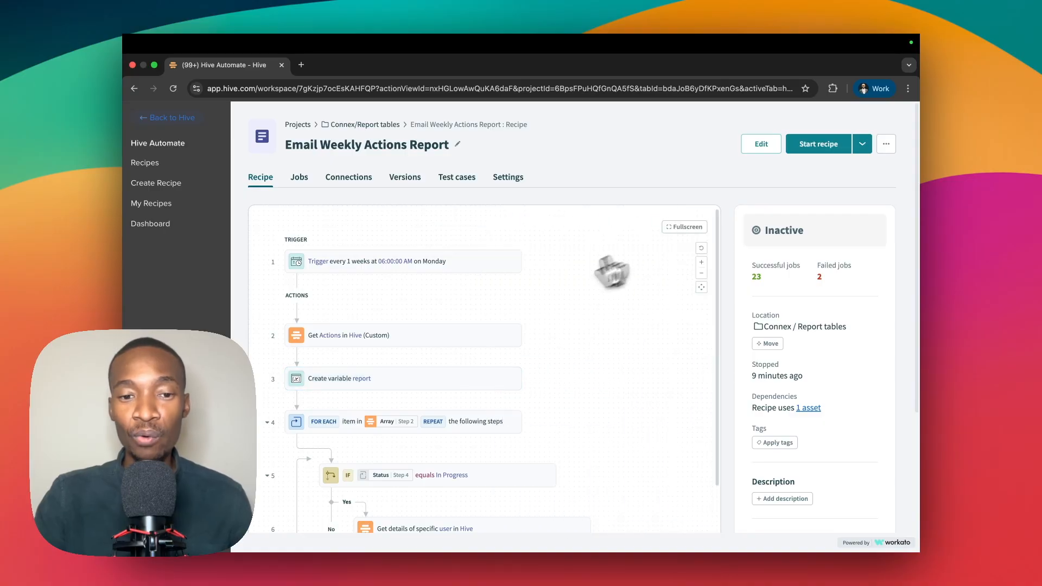
scroll(451, 386, down, 3)
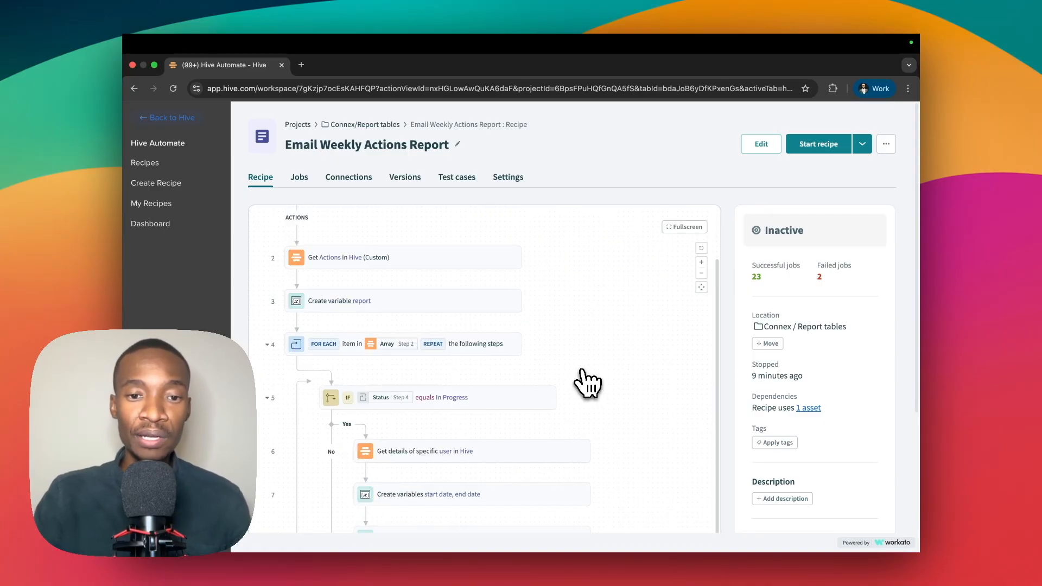
click(491, 321)
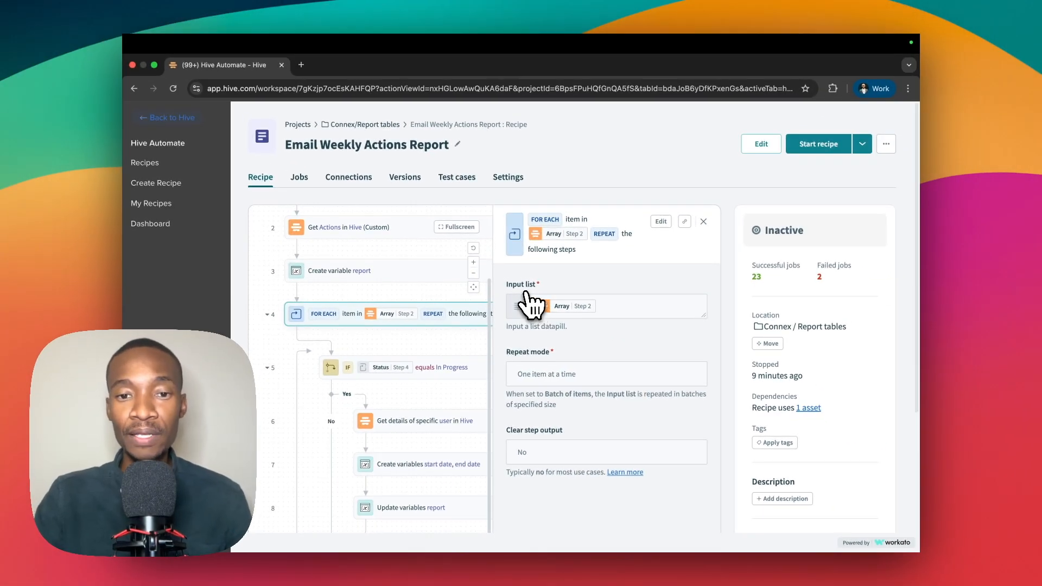
mouse_move(559, 310)
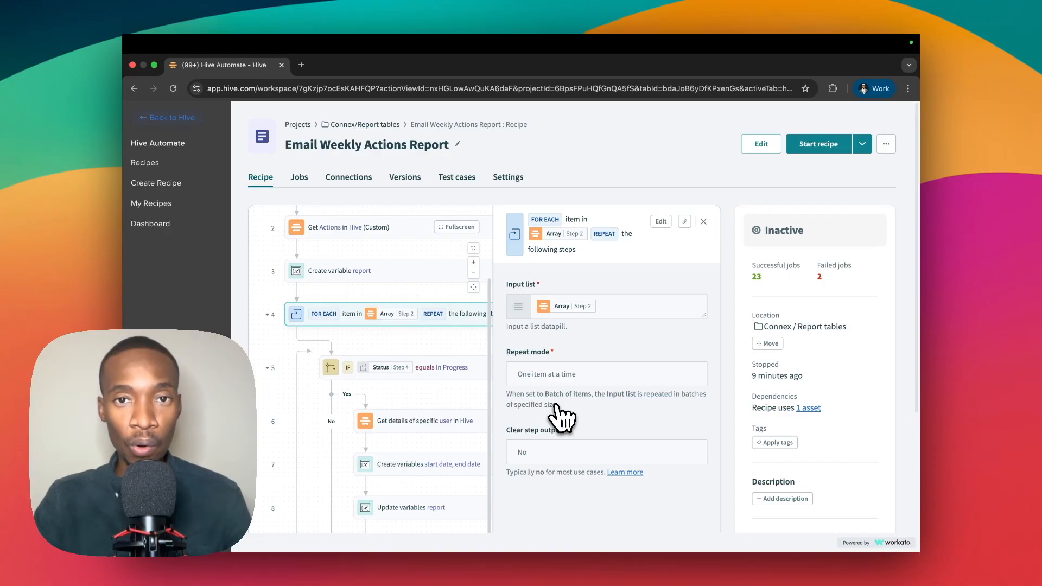
click(704, 222)
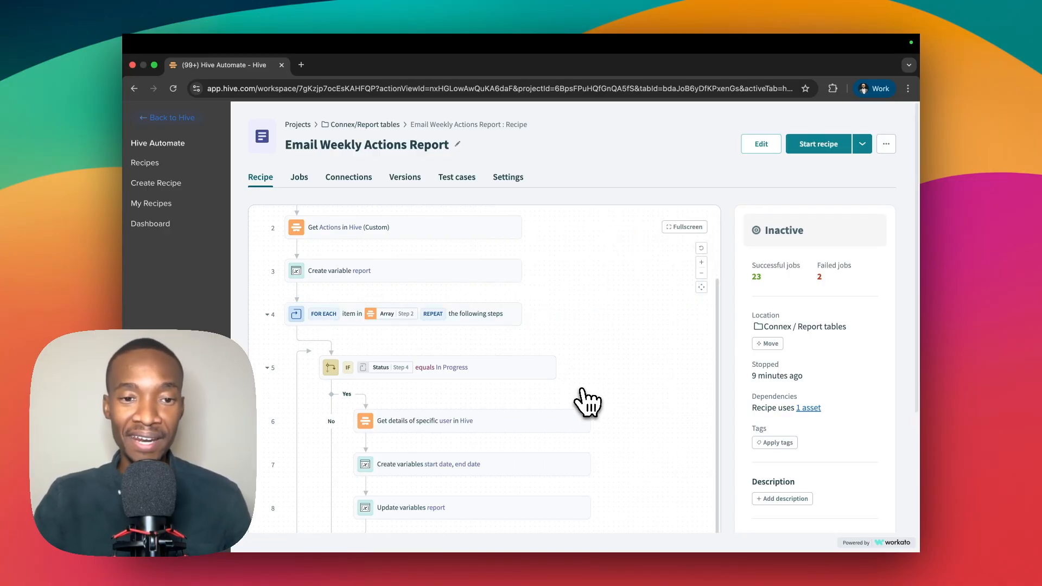
Examine the IF condition on the action status and the User ID formula of the Hive user details step
click(464, 369)
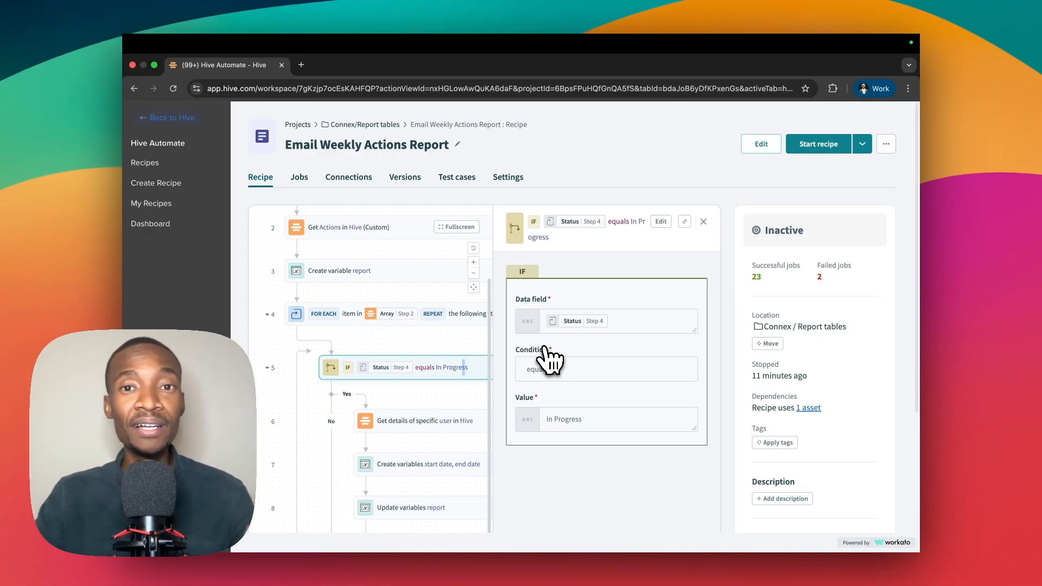
click(703, 222)
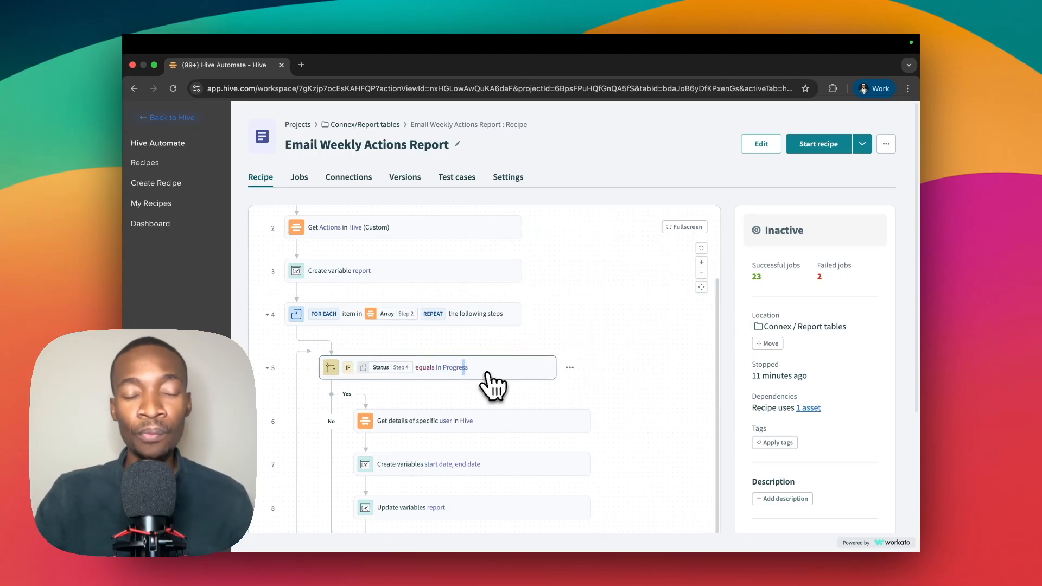
mouse_move(404, 374)
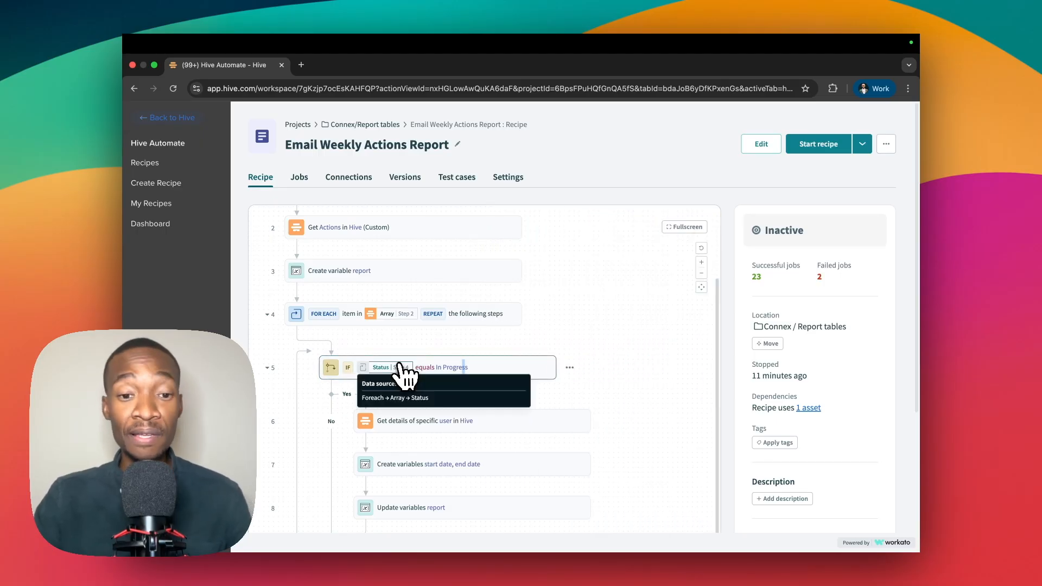
click(411, 426)
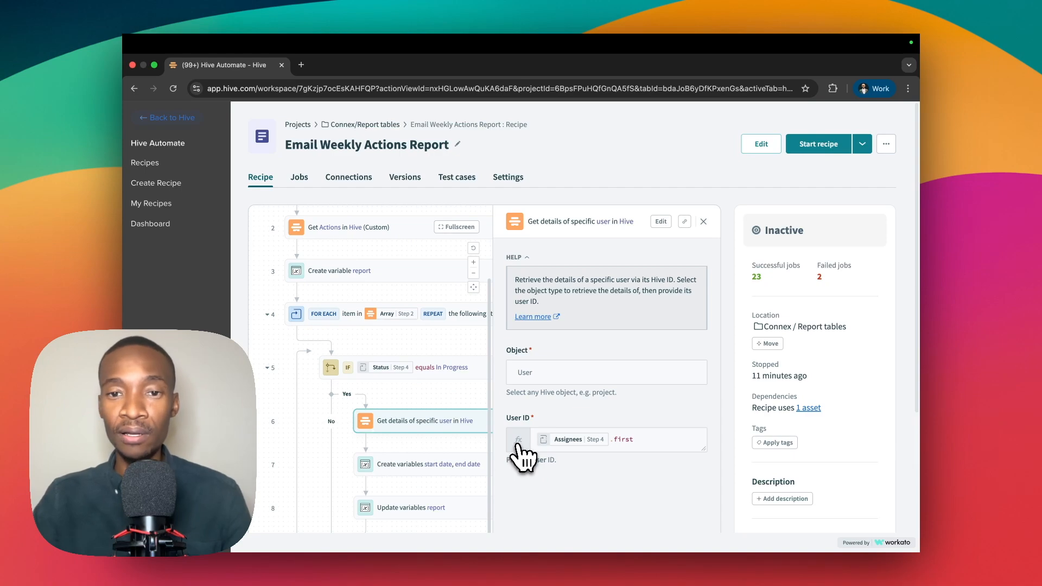
click(703, 222)
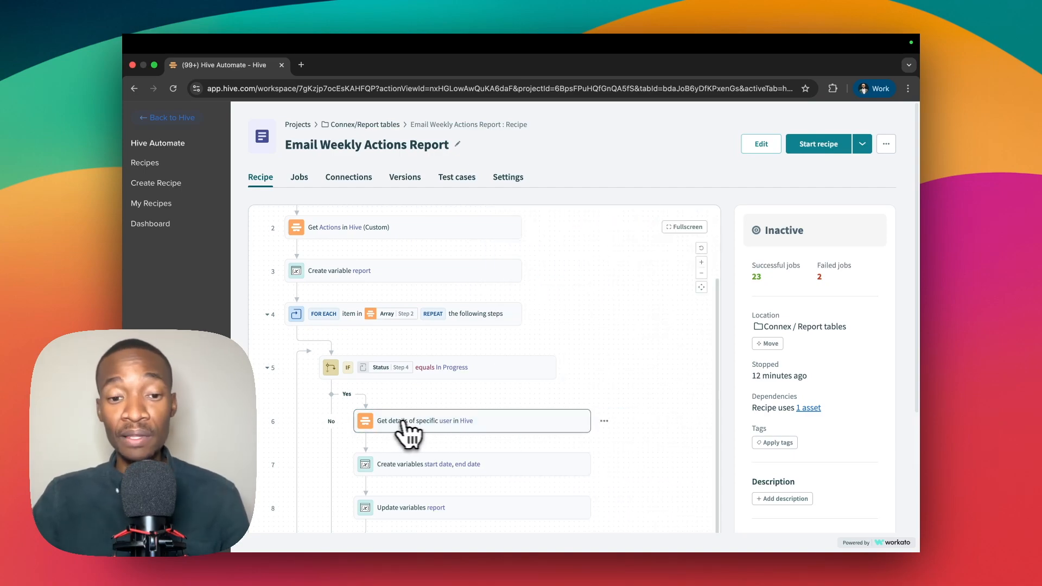
Examine the start date and end date variable formulas inside the loop and close their details
click(415, 466)
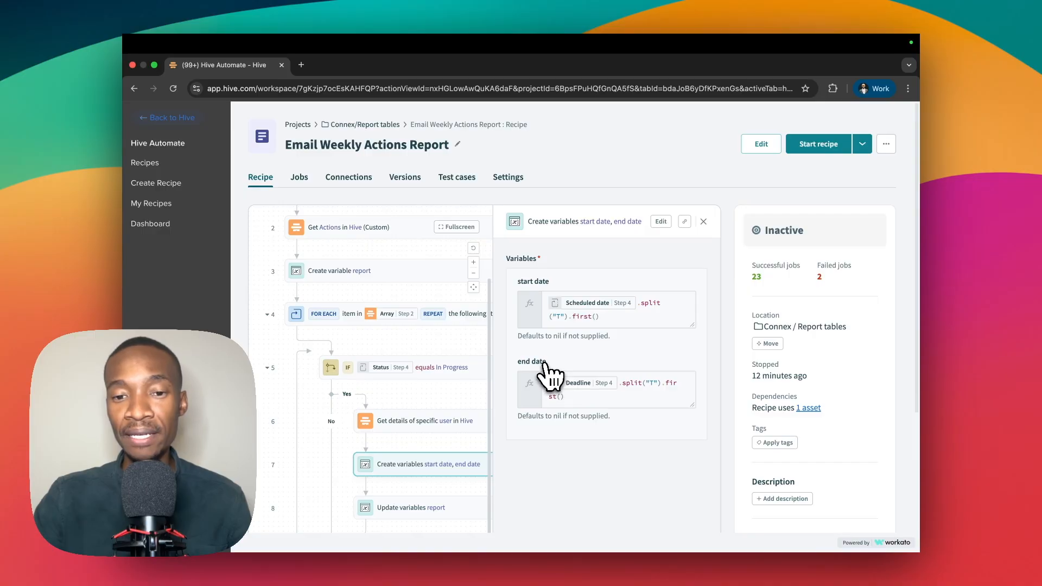
mouse_move(624, 305)
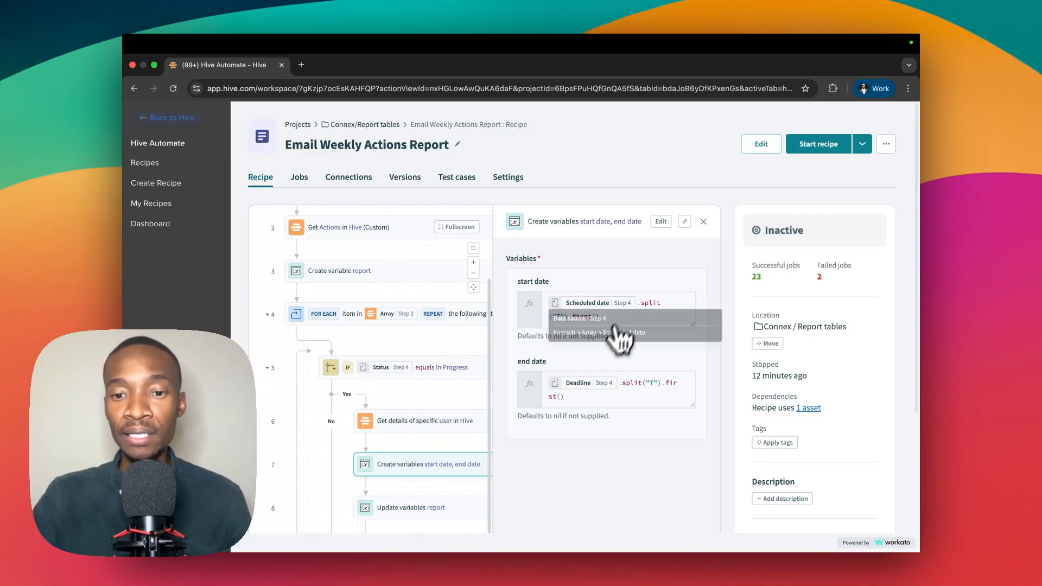
mouse_move(594, 390)
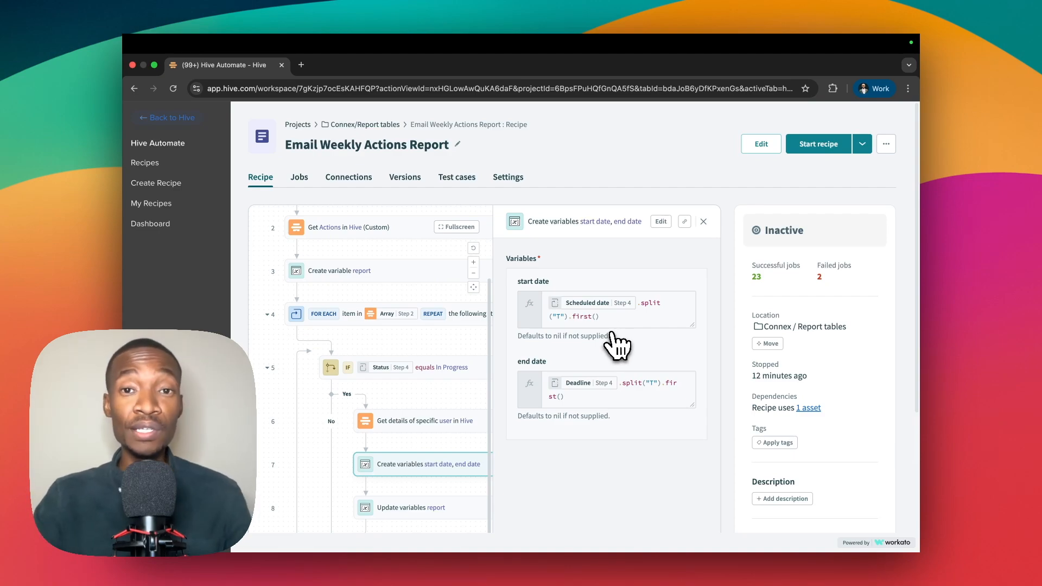
click(704, 224)
Examine the table row template that the loop's Update variables step adds to the report variable, and close its details
scroll(545, 393, down, 3)
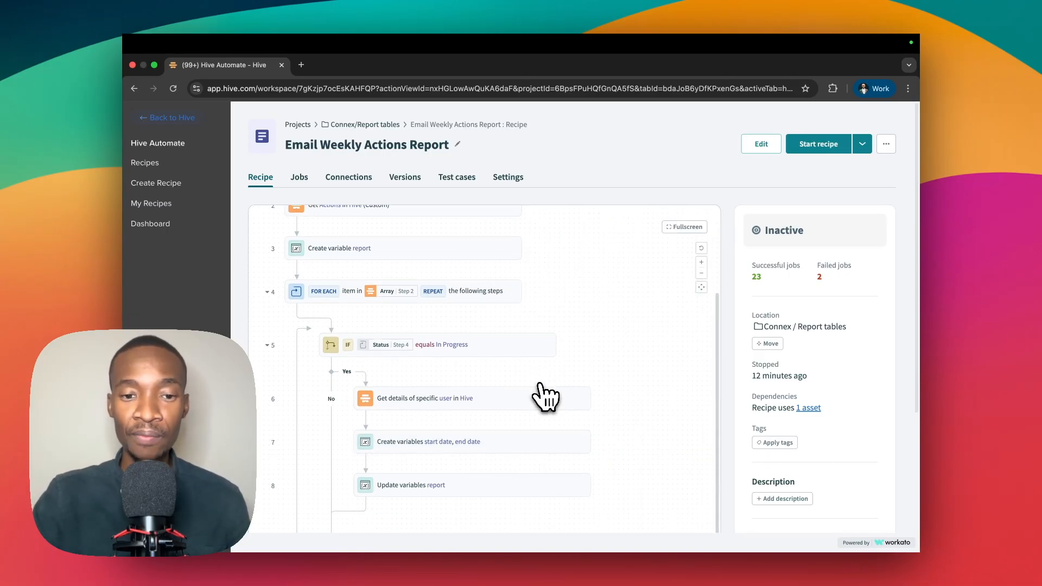
scroll(537, 393, down, 1)
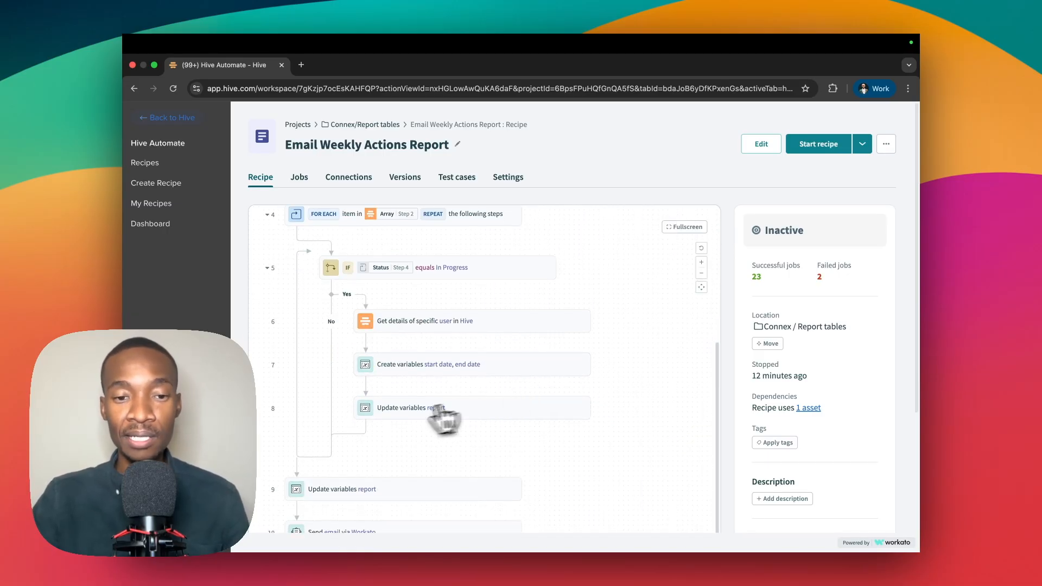
click(394, 416)
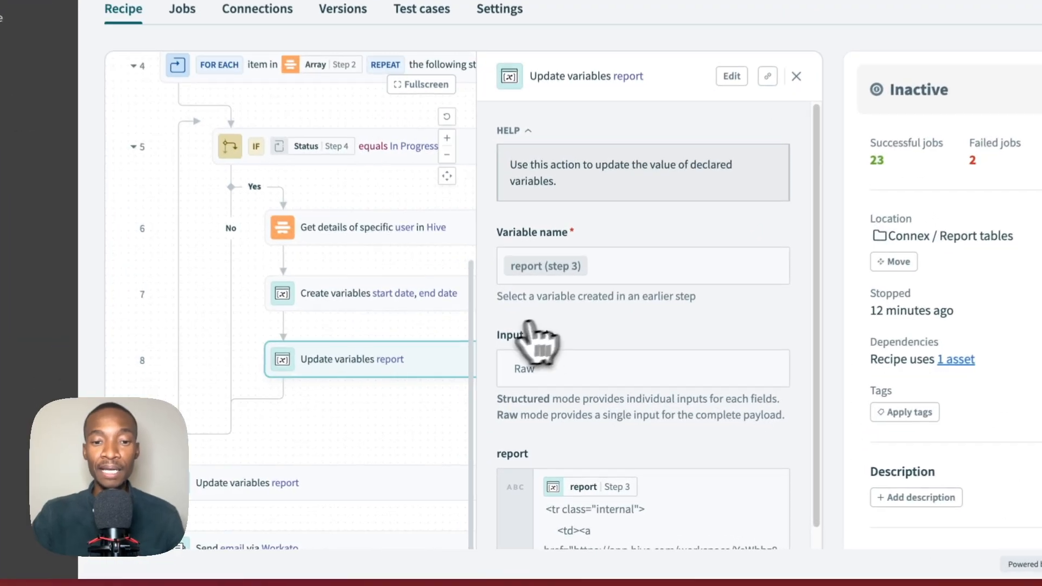
scroll(521, 392, down, 5)
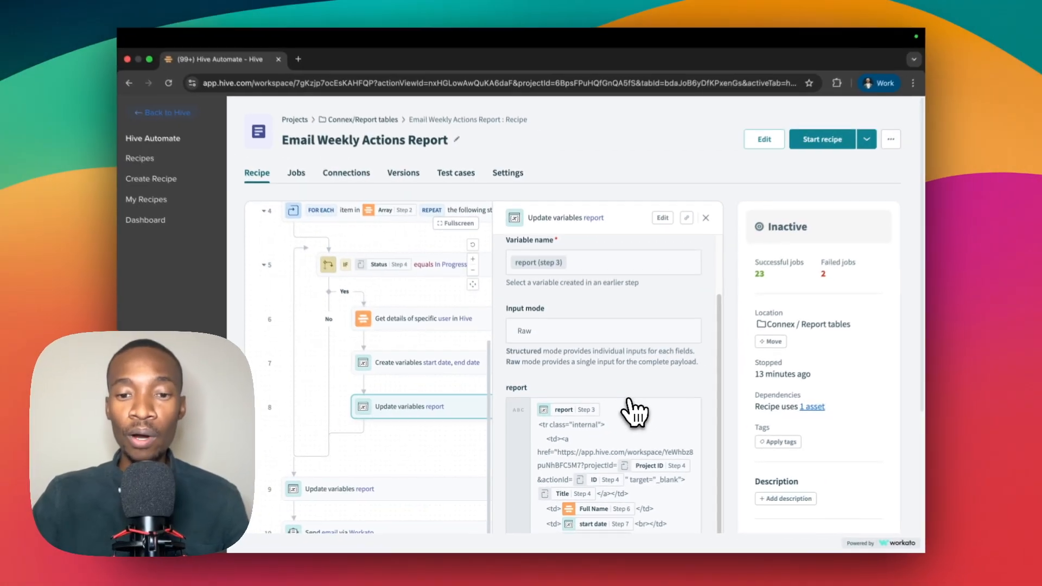
scroll(626, 428, down, 2)
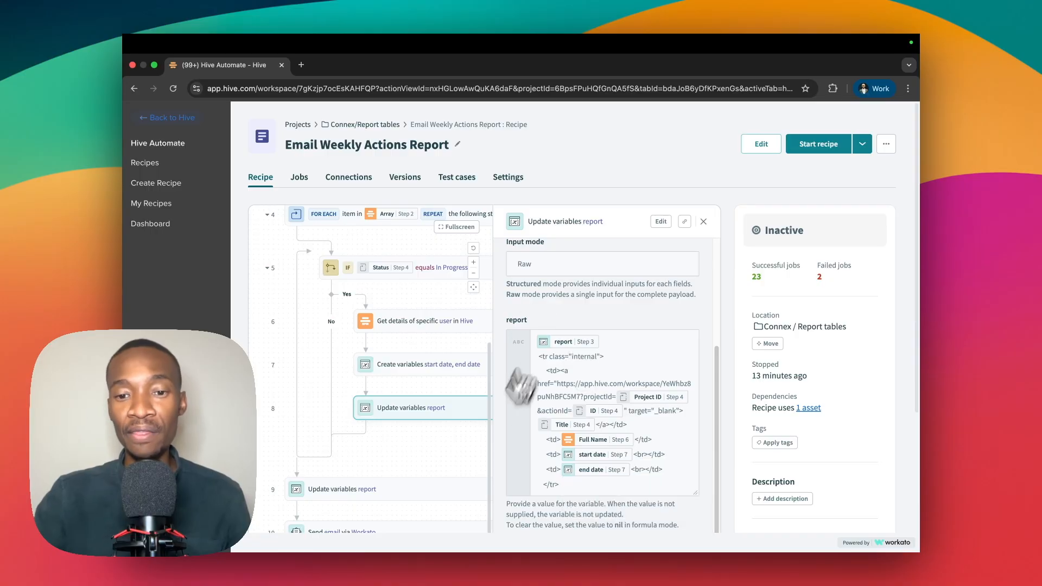
scroll(586, 393, up, 3)
scroll(592, 413, down, 5)
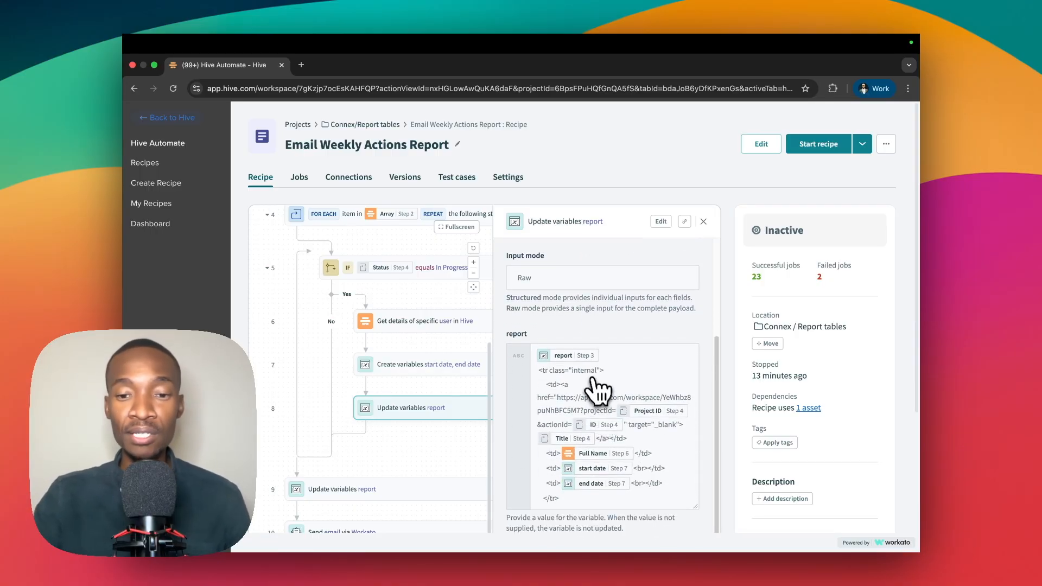
mouse_move(606, 433)
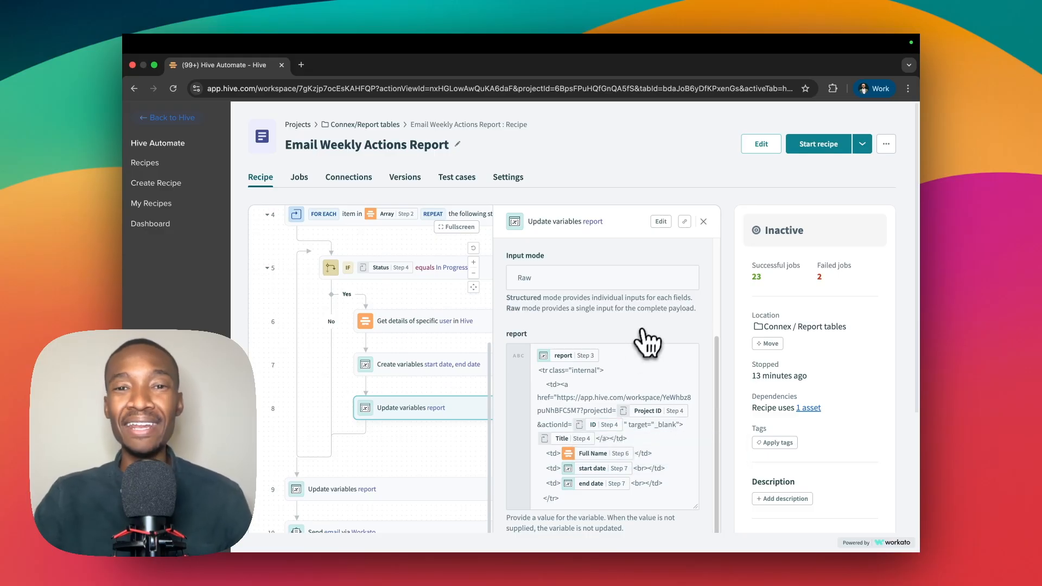
click(703, 222)
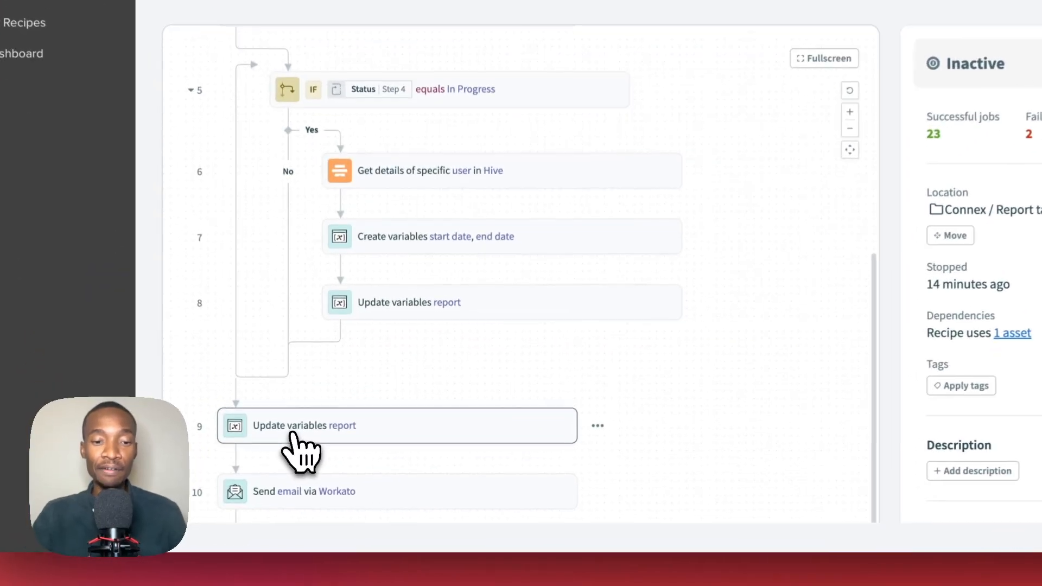
Examine the closing table tags added to the report variable by the Update variables step after the loop, and close its details
click(334, 473)
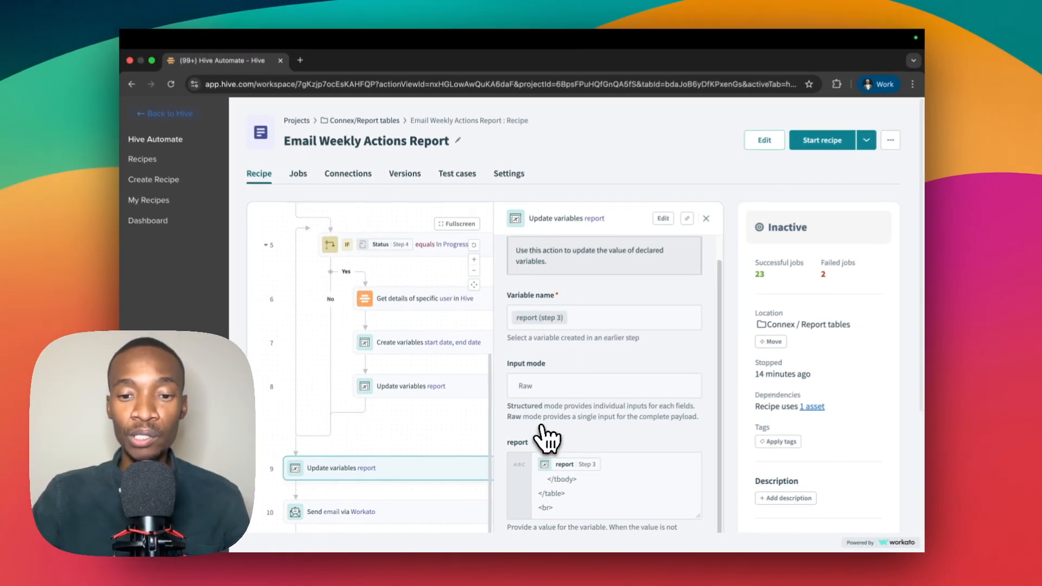
scroll(639, 437, down, 3)
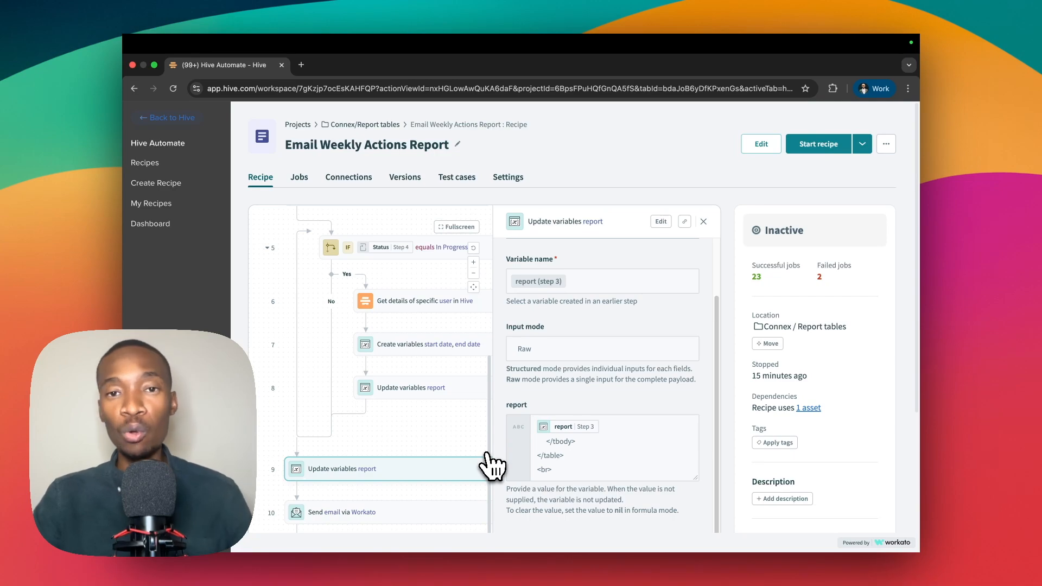
click(703, 221)
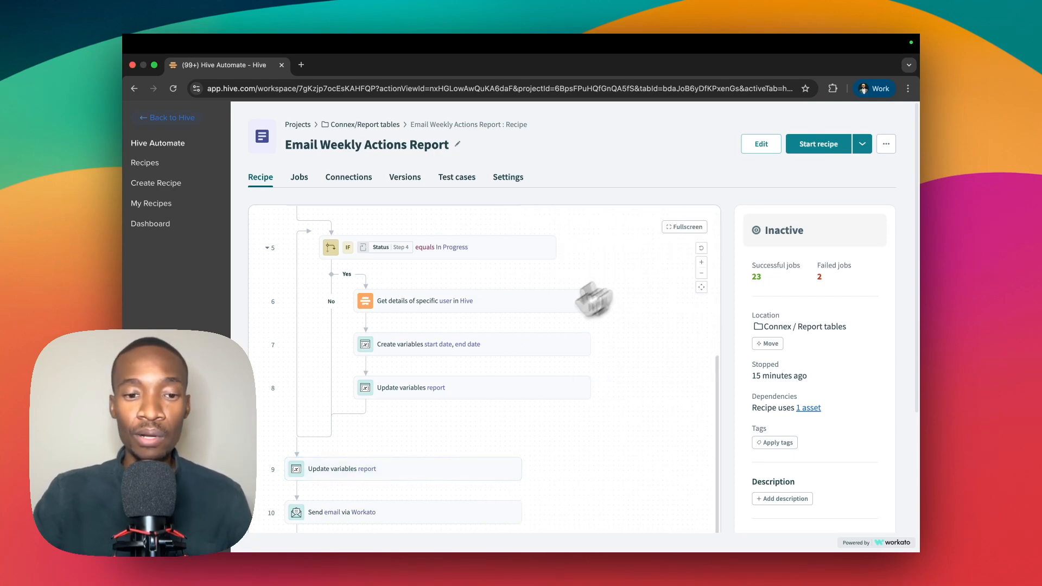
Examine the recipient, subject, email type and message of the Send email via Workato step, and close its details
click(346, 519)
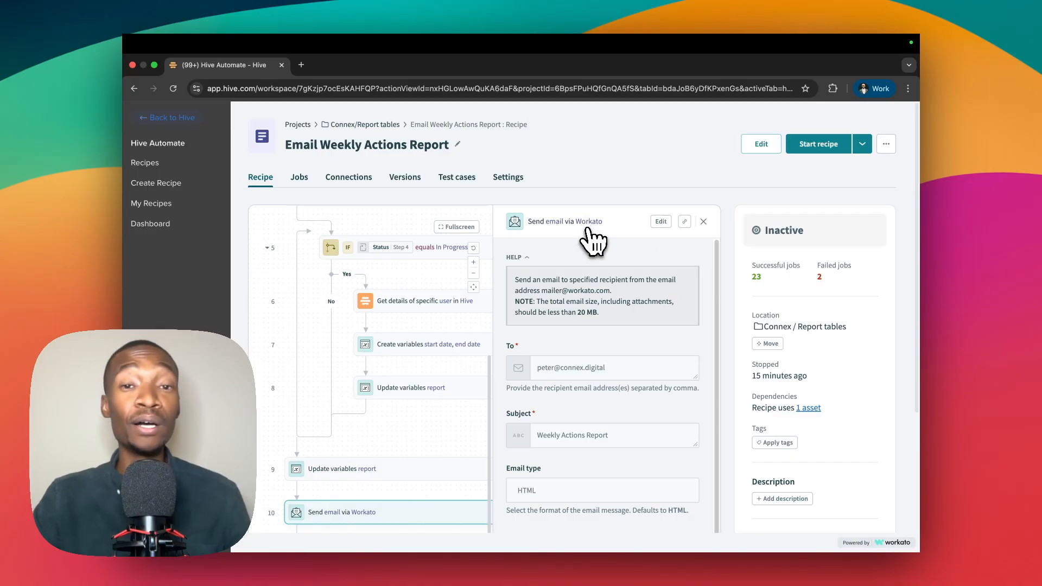
scroll(607, 325, down, 1)
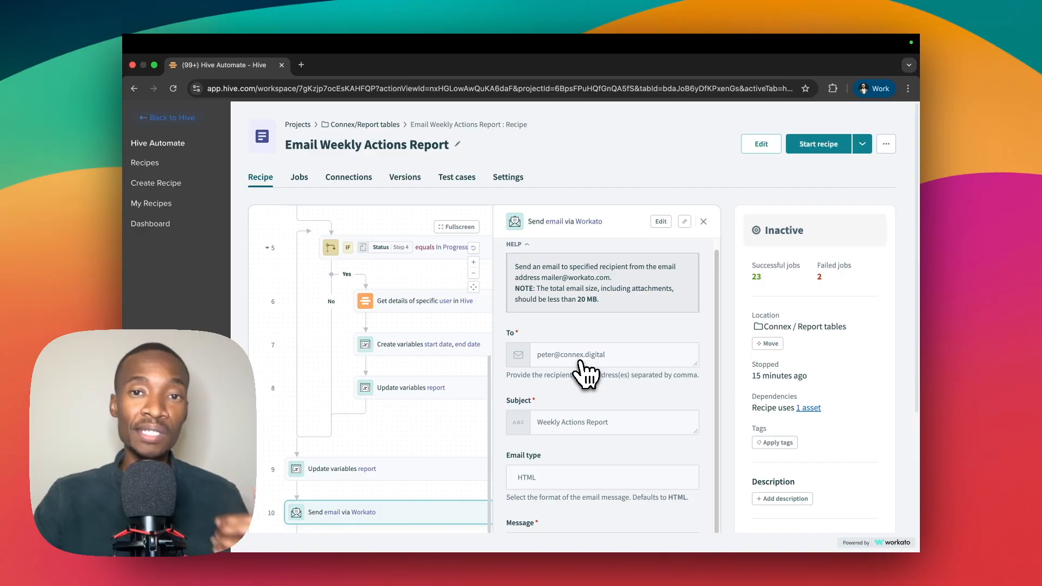
scroll(586, 375, down, 4)
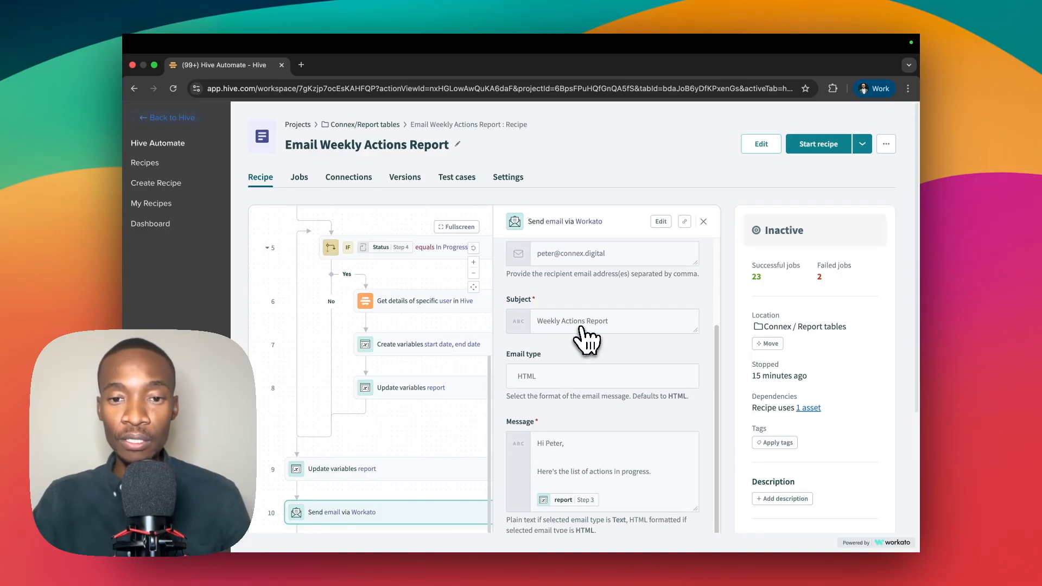
scroll(586, 339, down, 1)
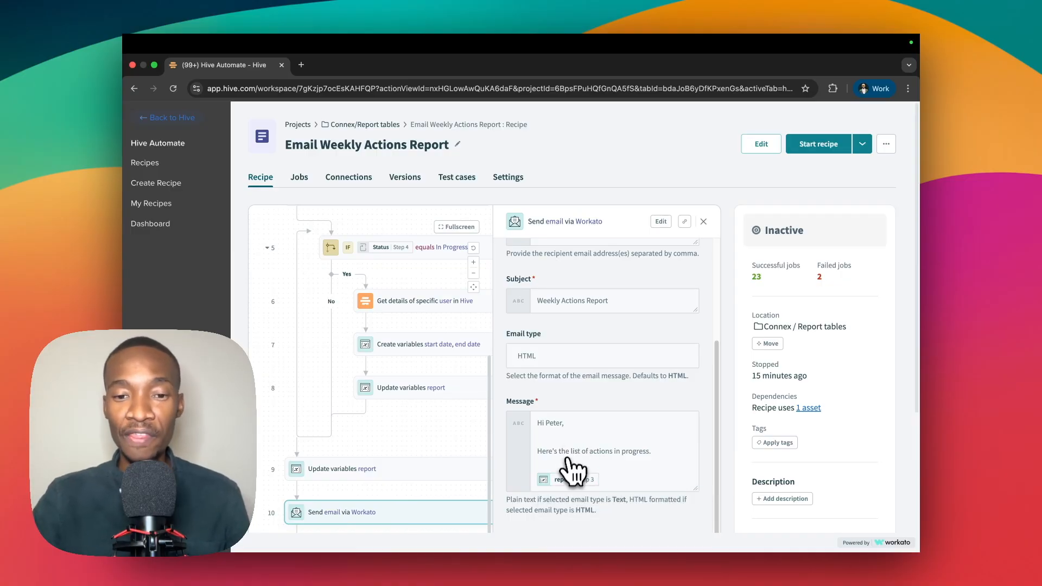
click(703, 221)
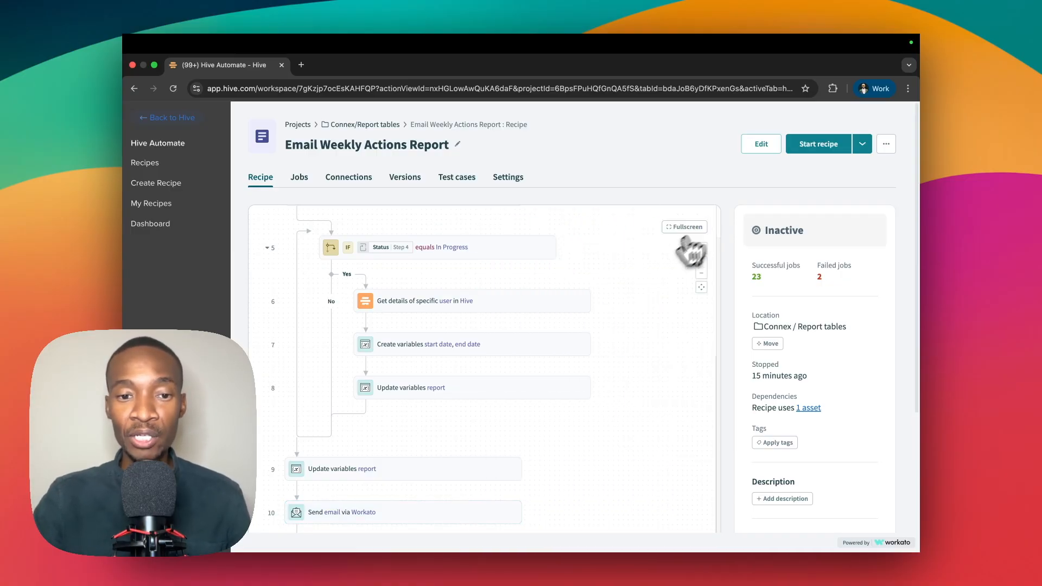